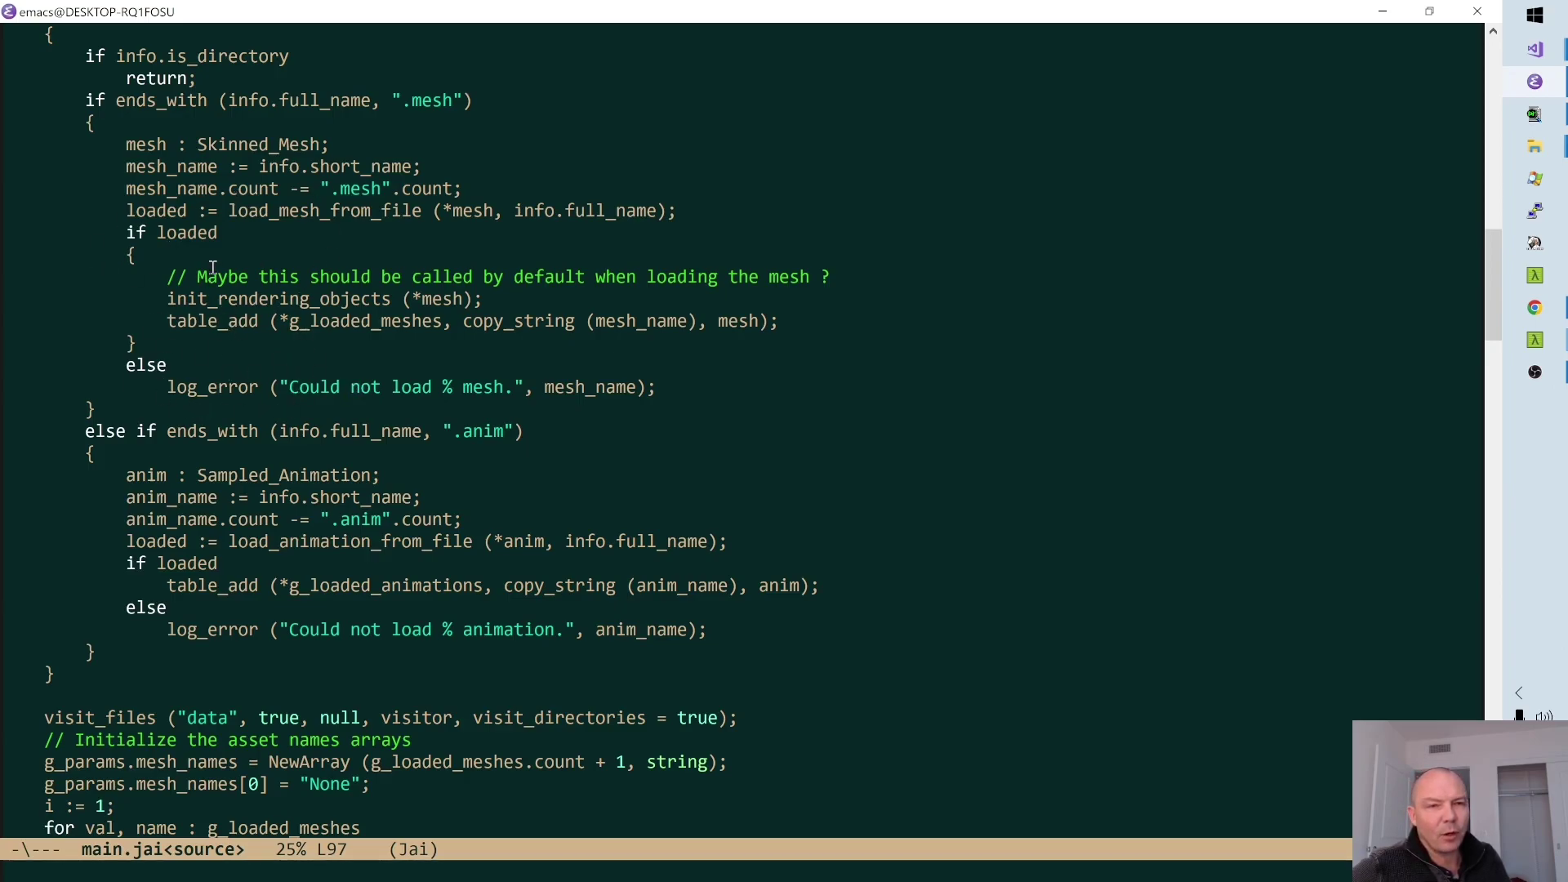
# Mark the if-loaded block, extending the region past the mesh error line into the animation block.
pyautogui.moveTo(219, 233); pyautogui.dragTo(11, 254)
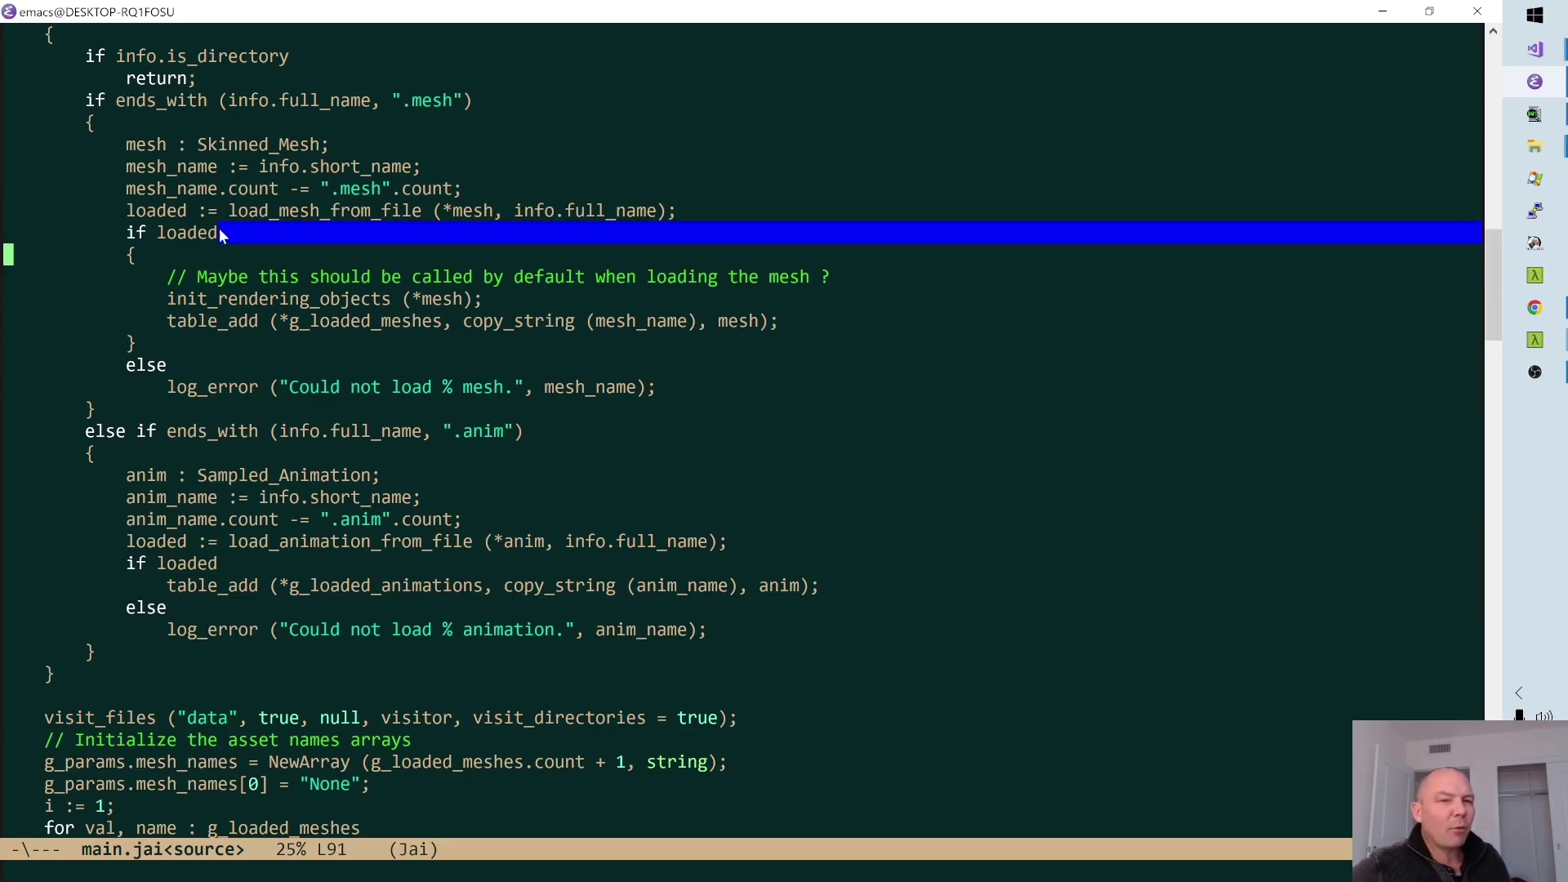
pyautogui.press('Down')
pyautogui.press('Down')
pyautogui.press('Down')
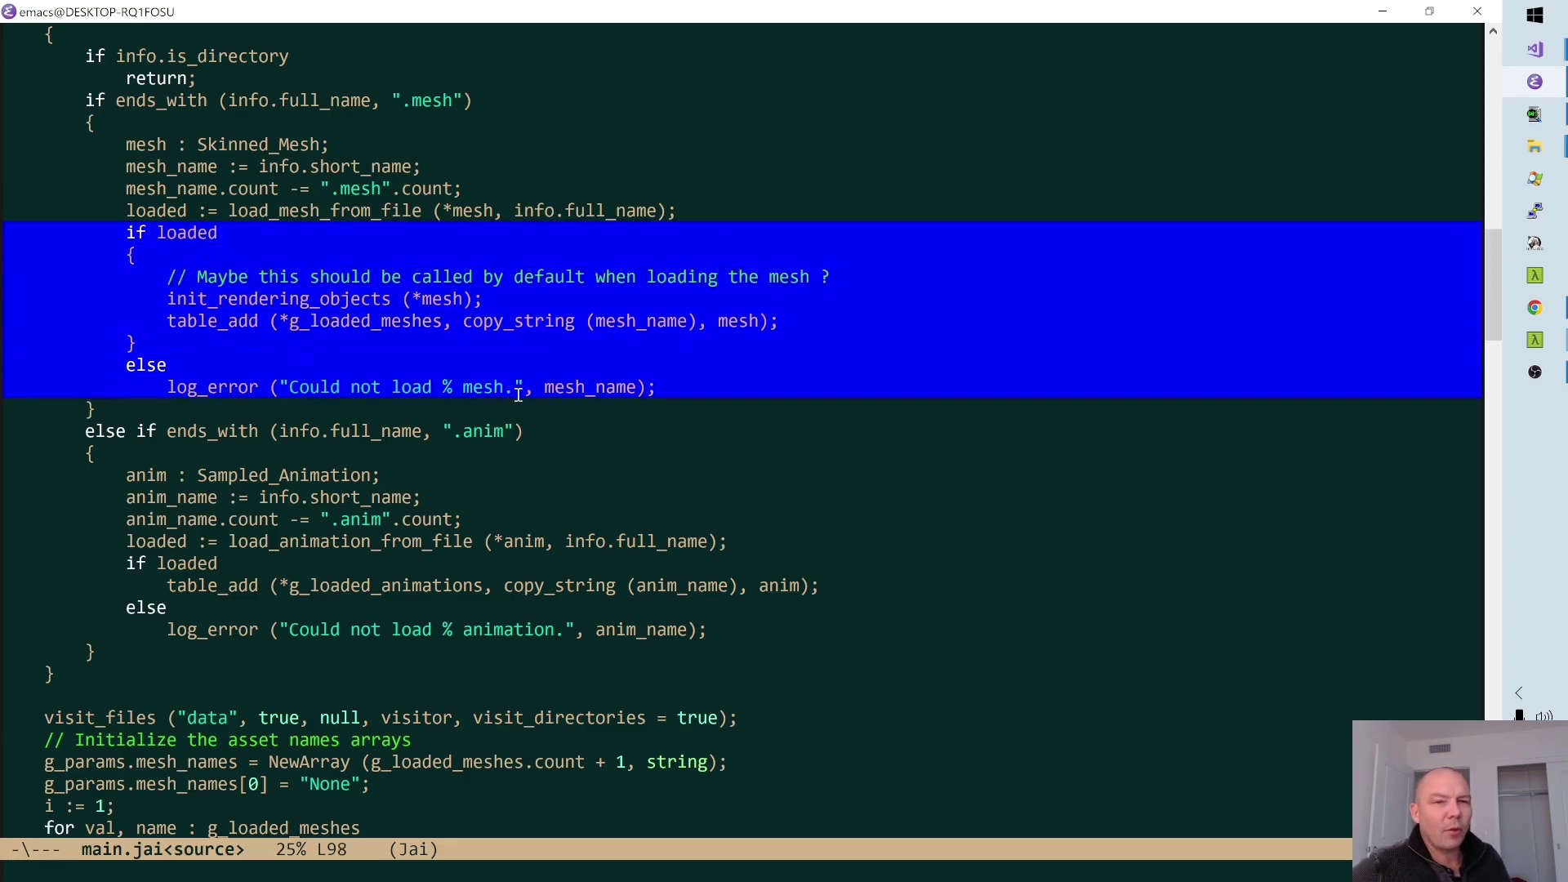
pyautogui.press('Down')
pyautogui.press('Down')
pyautogui.press('Down')
pyautogui.press('Down')
pyautogui.press('Down')
pyautogui.press('Down')
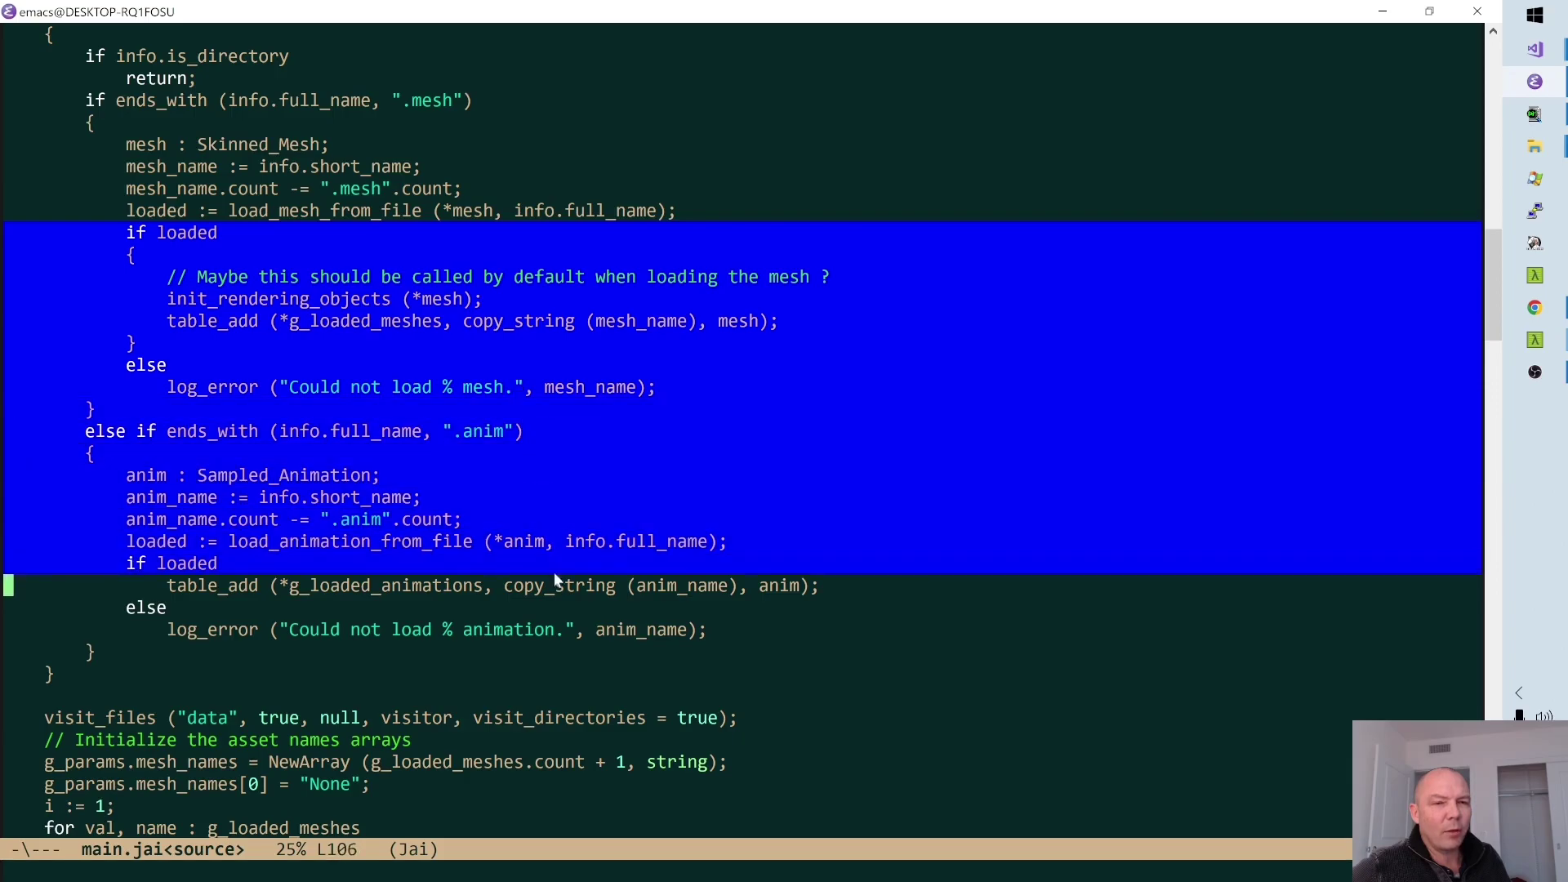
pyautogui.press('Down')
pyautogui.press('Down')
pyautogui.press('Down')
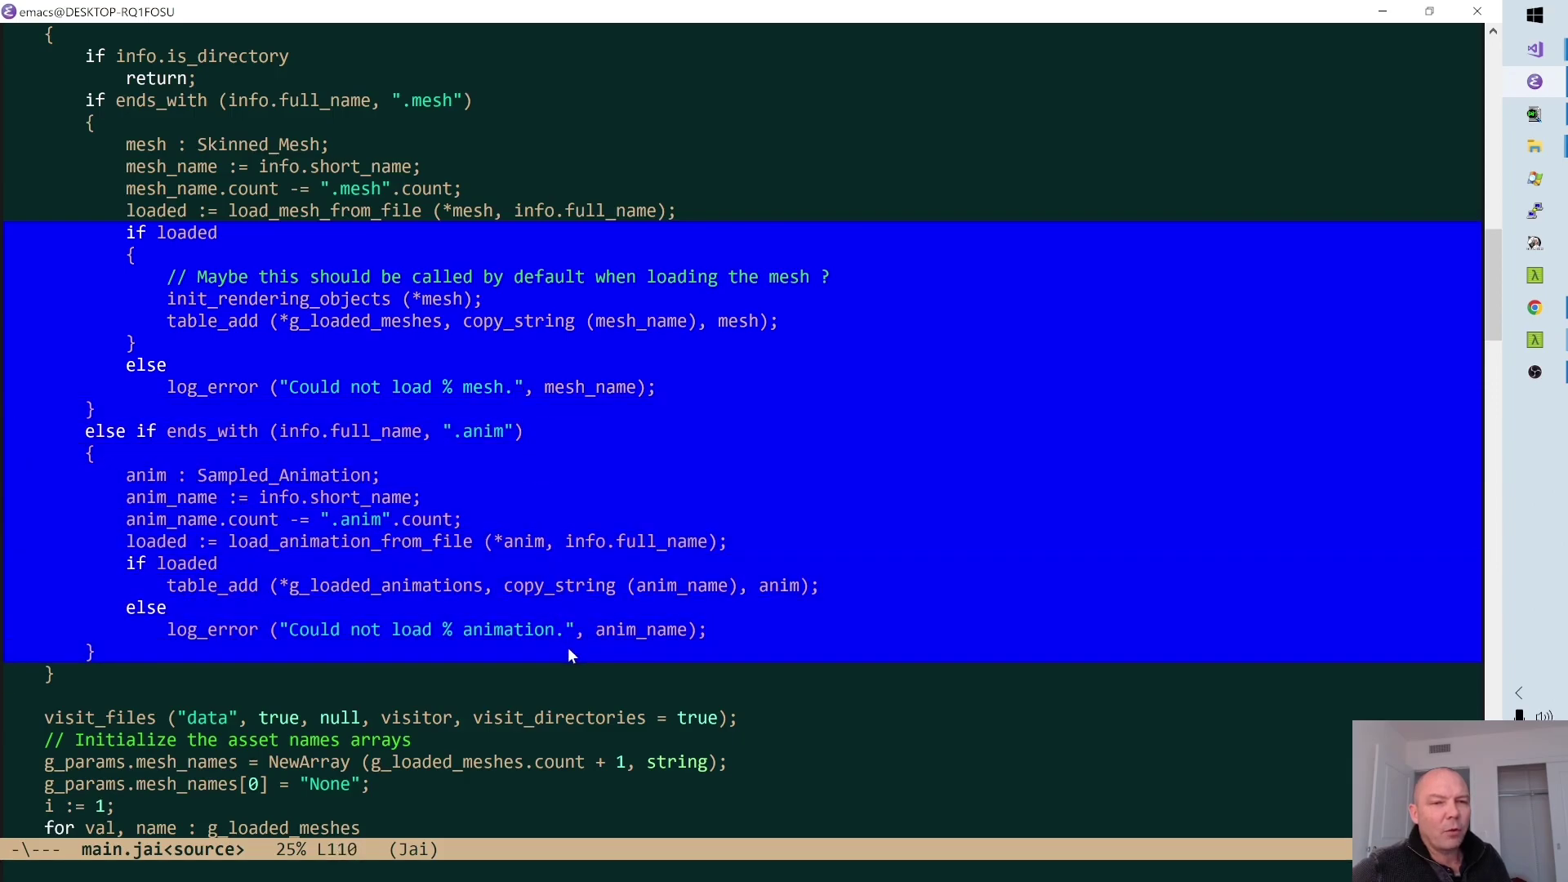
# Clear that region and mark only the log_error("Could not load % mesh.") line.
pyautogui.hotkey('ctrl', 'space')
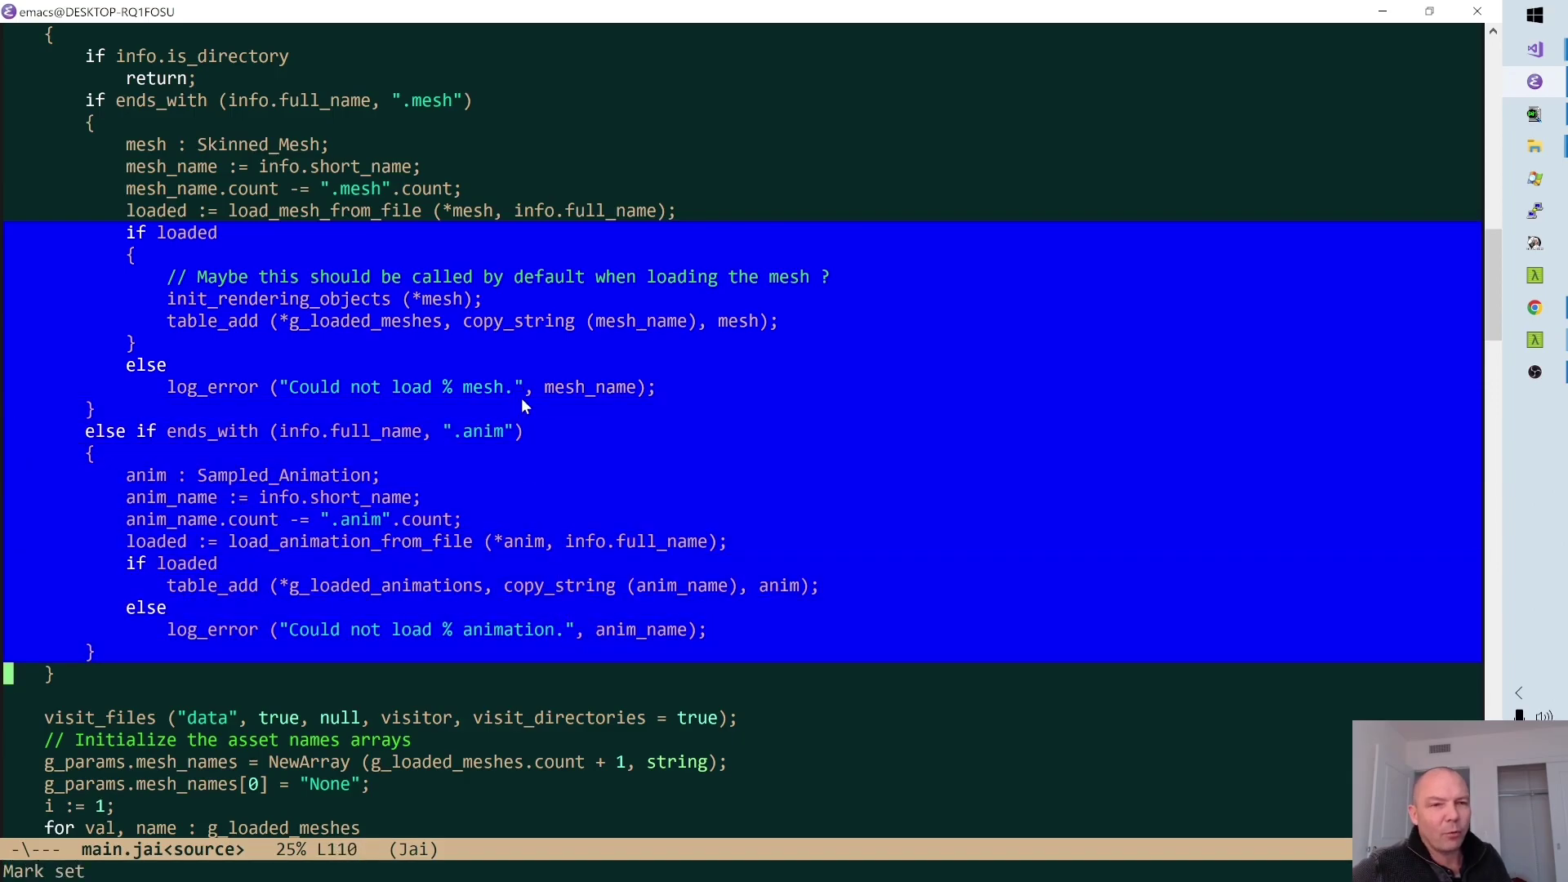
pyautogui.hotkey('ctrl', 'u')
pyautogui.hotkey('ctrl', 'space')
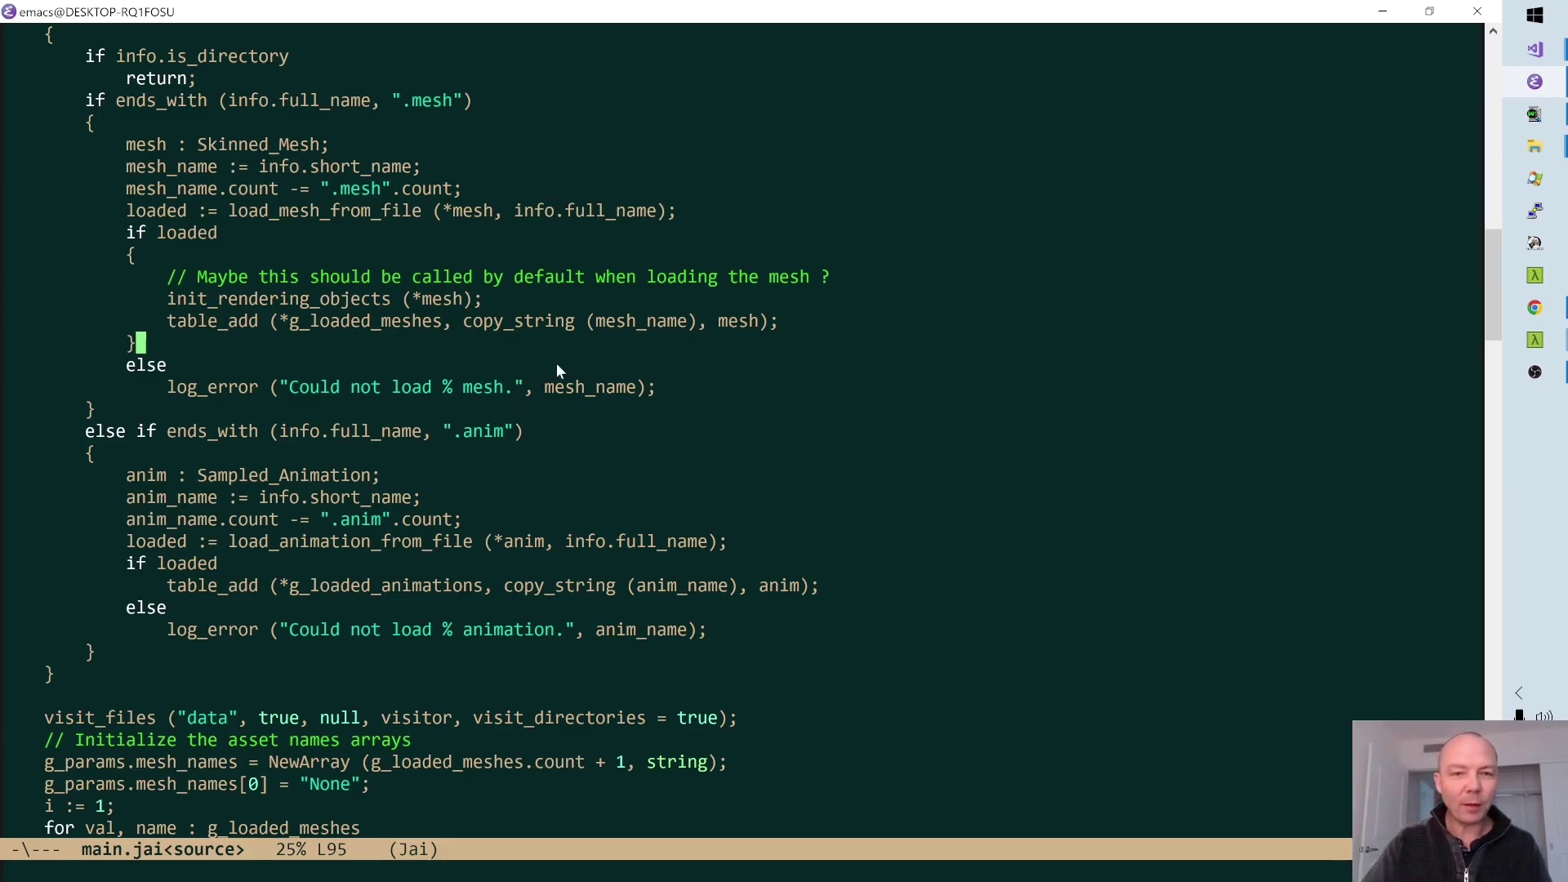
pyautogui.tripleClick(551, 387)
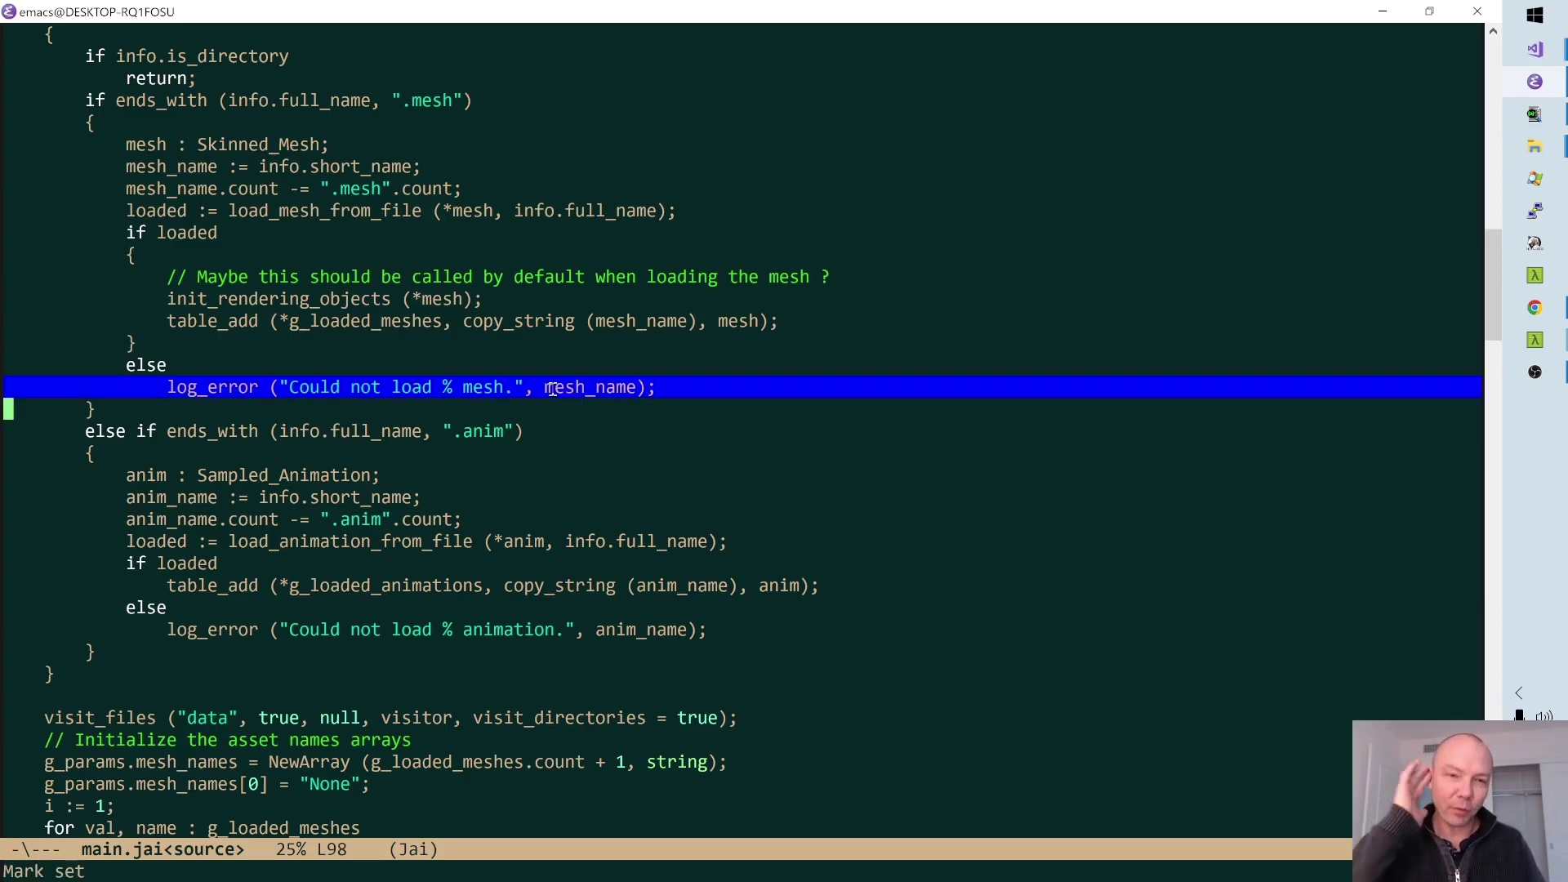